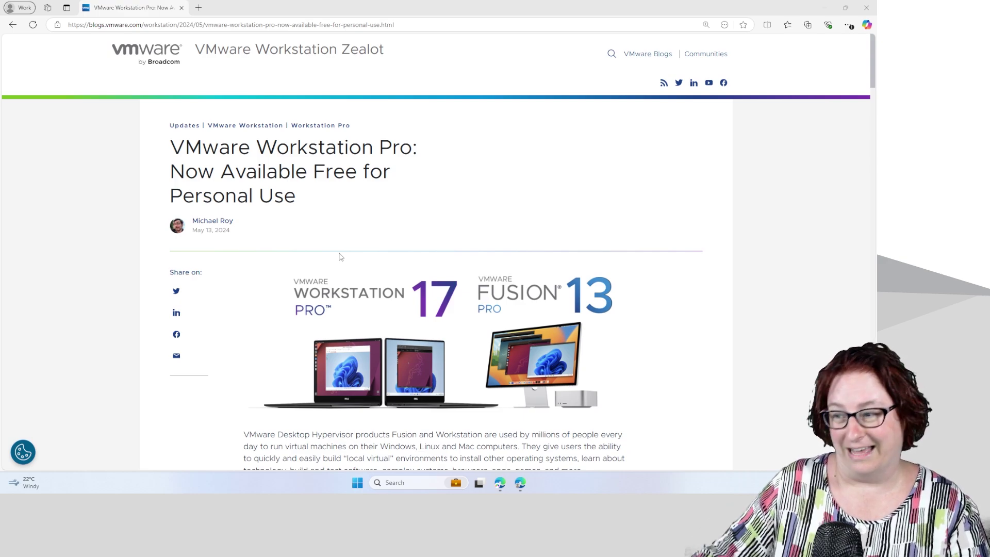
- Scroll past the Workstation 17 welcome image to the download links under 'Pro Apps are now Free'
scroll(345, 222, "down", 3)
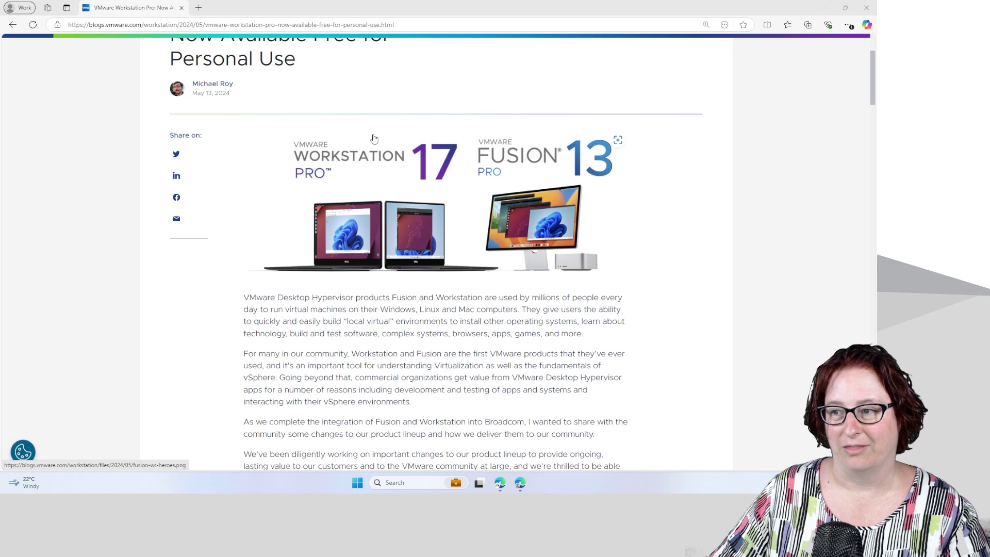
scroll(412, 222, "down", 5)
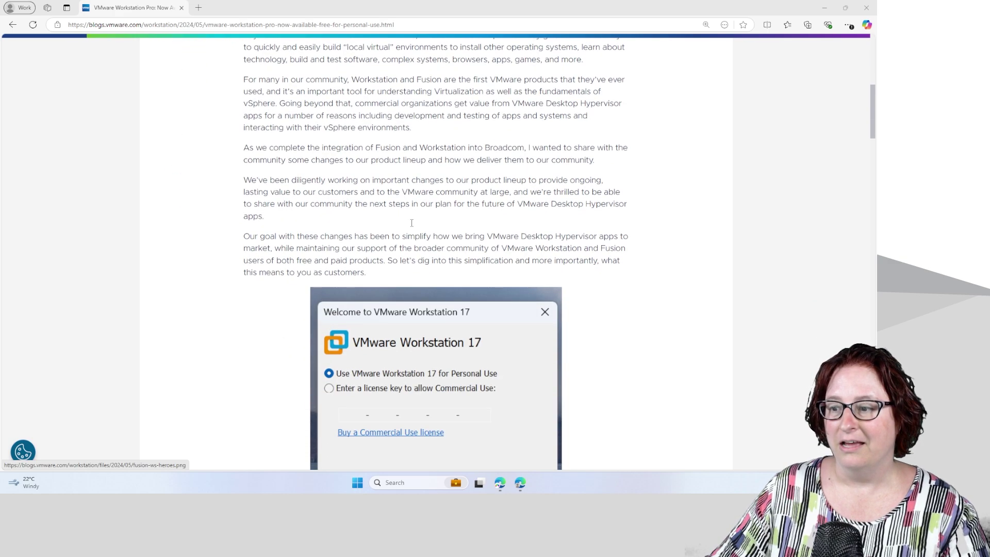
scroll(412, 223, "up", 3)
scroll(412, 223, "down", 6)
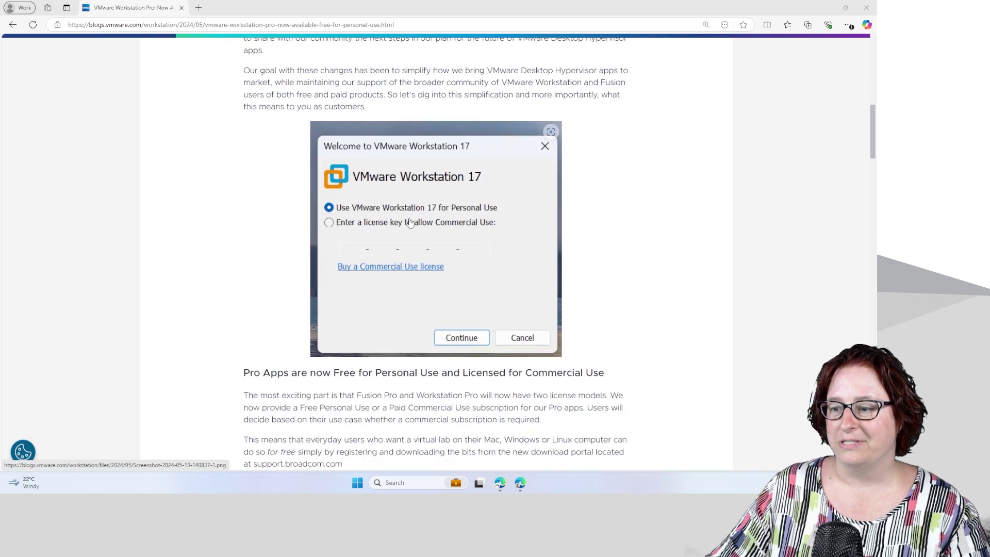
scroll(408, 222, "down", 3)
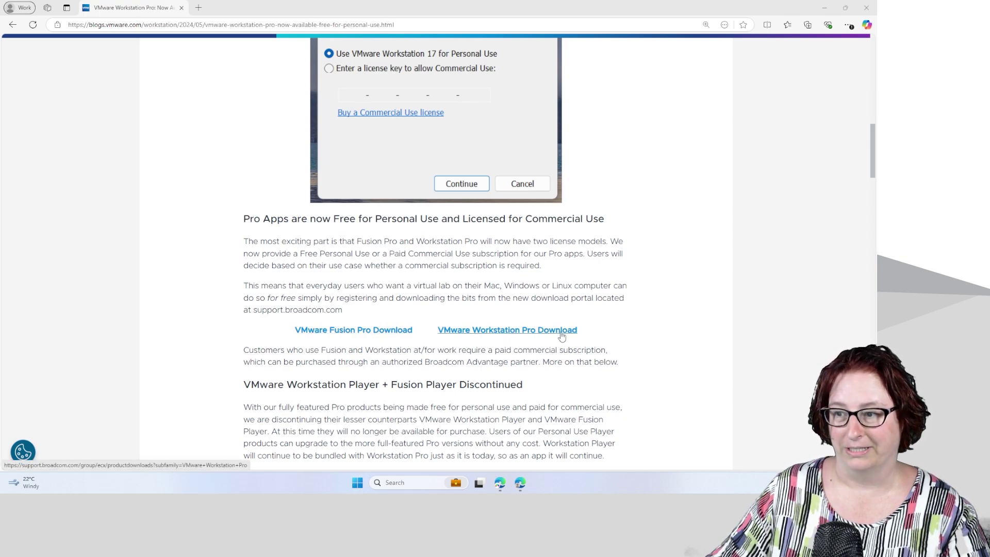
- Follow the 'VMware Workstation Pro Download' link and choose REGISTER from the LOGIN menu
left_click(474, 328)
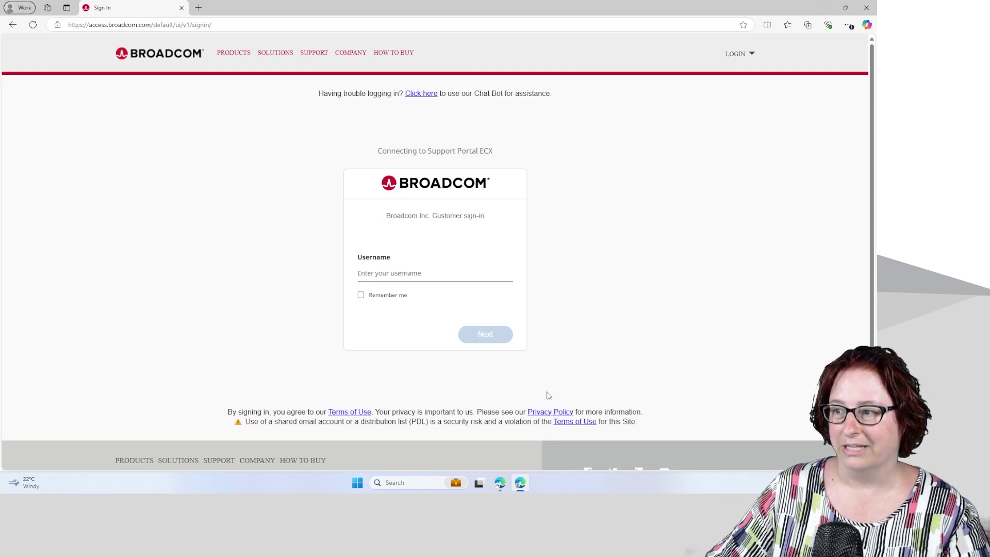
left_click(749, 56)
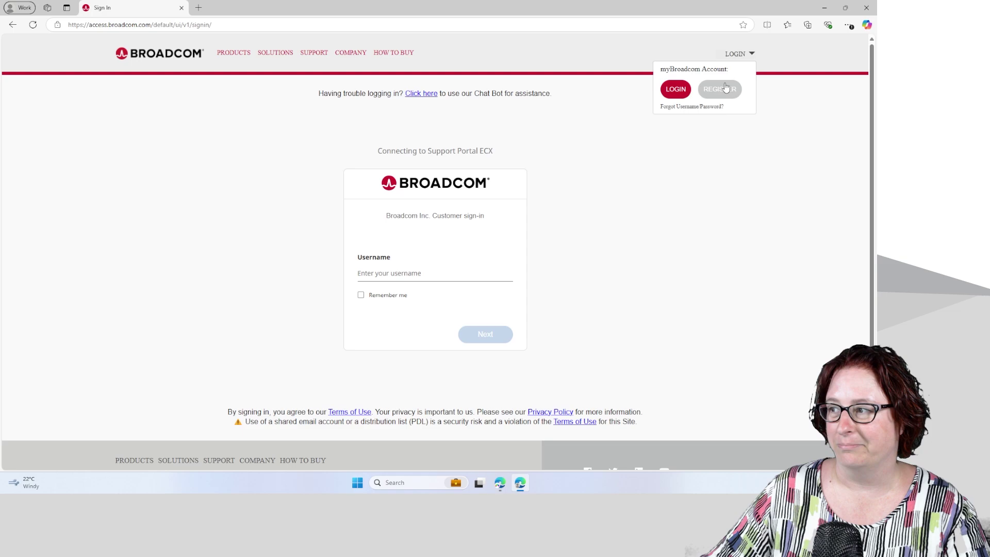
left_click(711, 98)
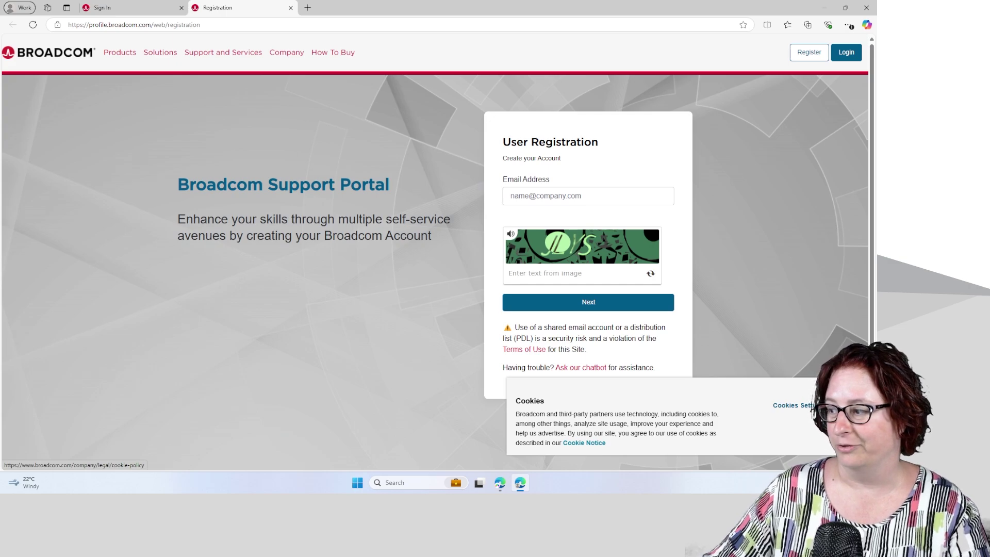
- Dismiss the cookies notice, enter the account e-mail and captcha 'JLYS', and confirm the verification code
left_click(872, 405)
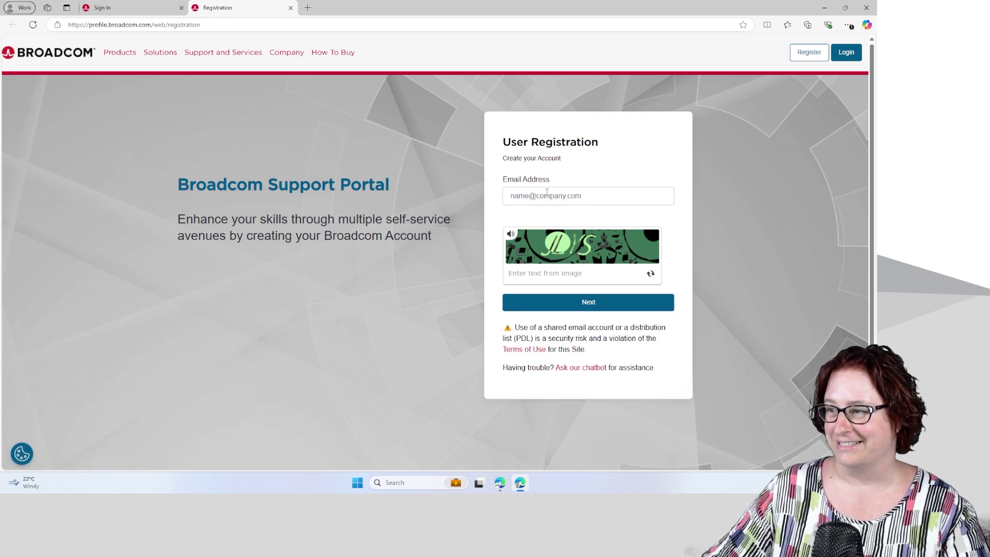
left_click(519, 195)
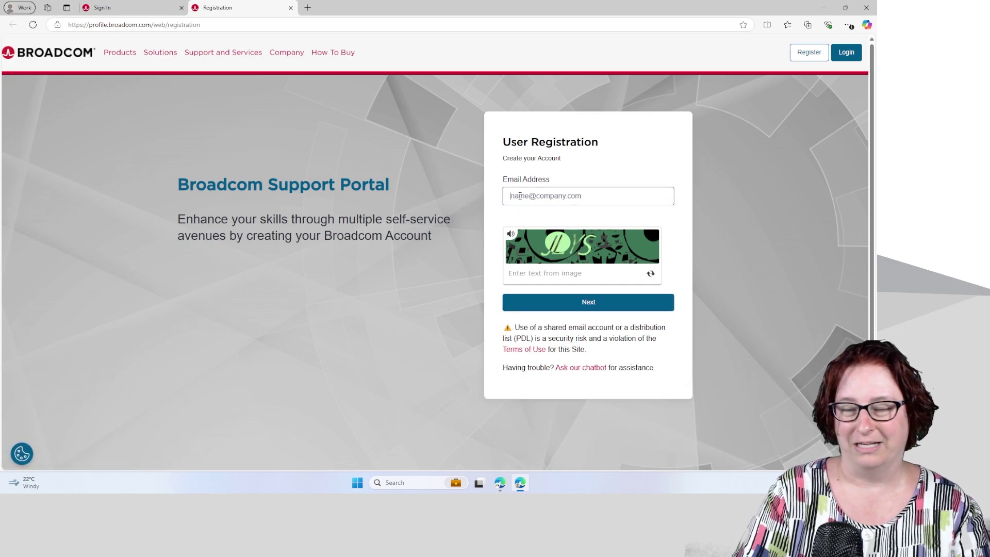
key("ctrl+v")
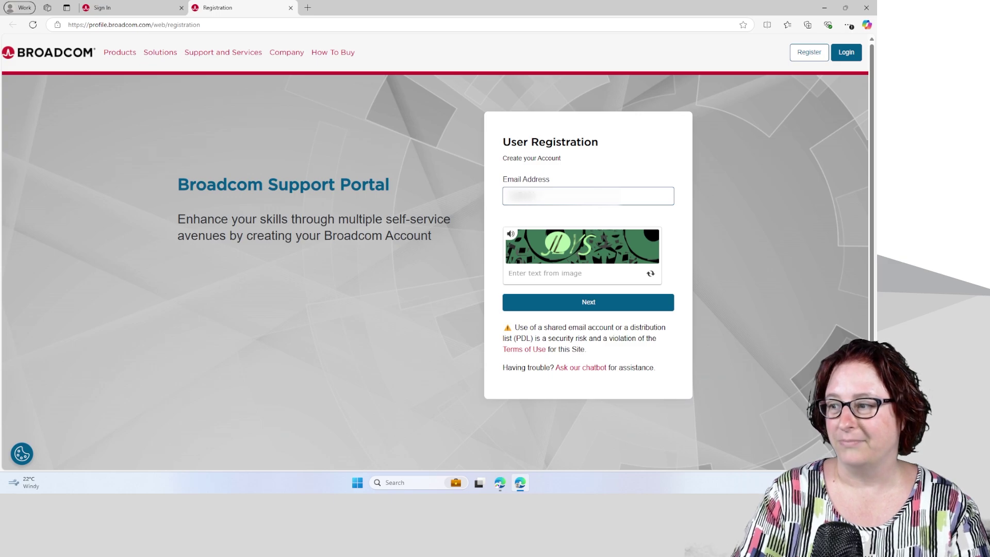
type("xxxxxxx")
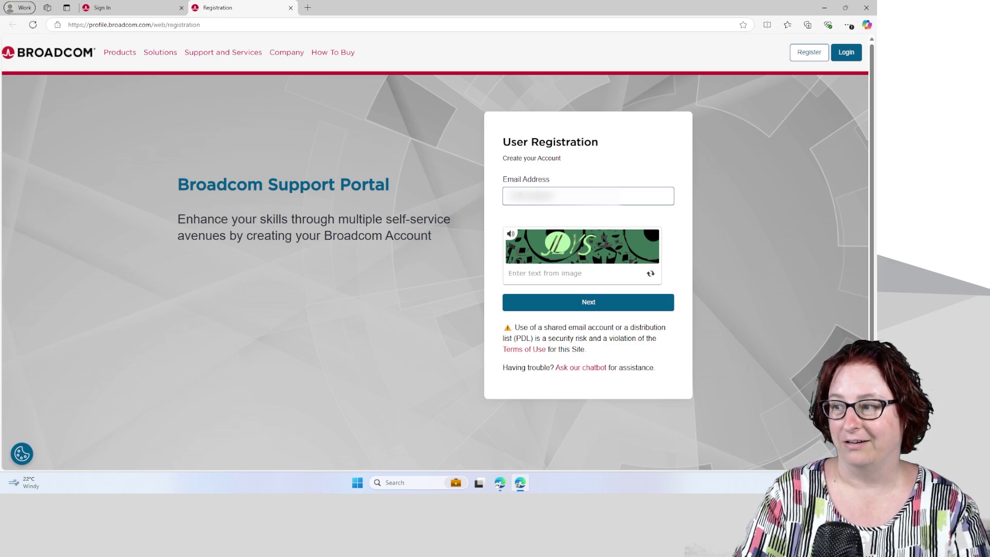
type("xxxx")
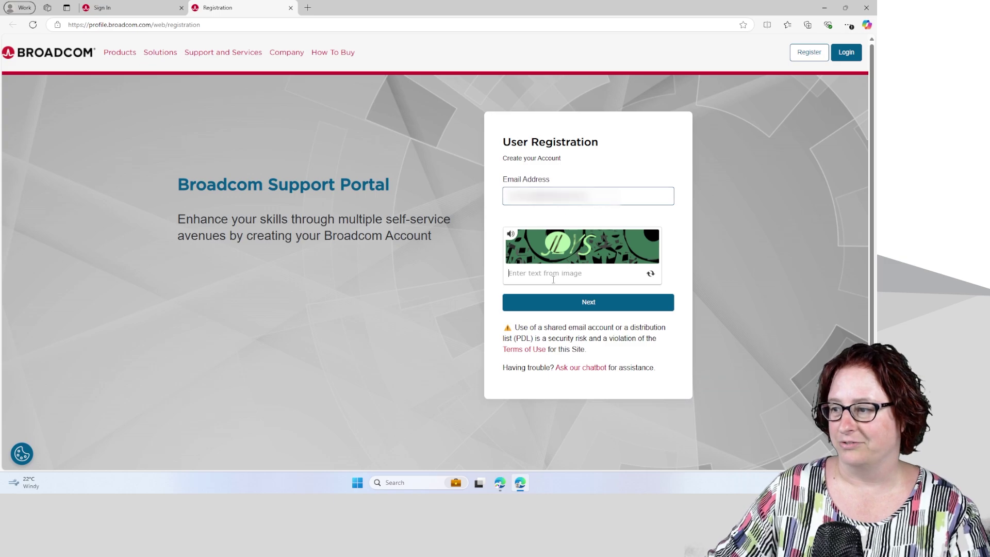
left_click(569, 272)
type("JLYS")
left_click(575, 312)
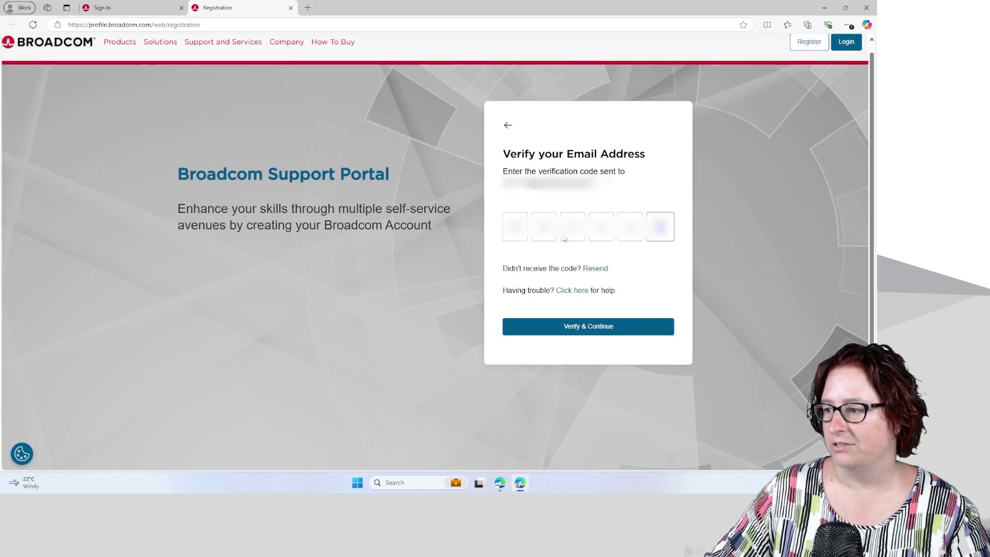
left_click(587, 326)
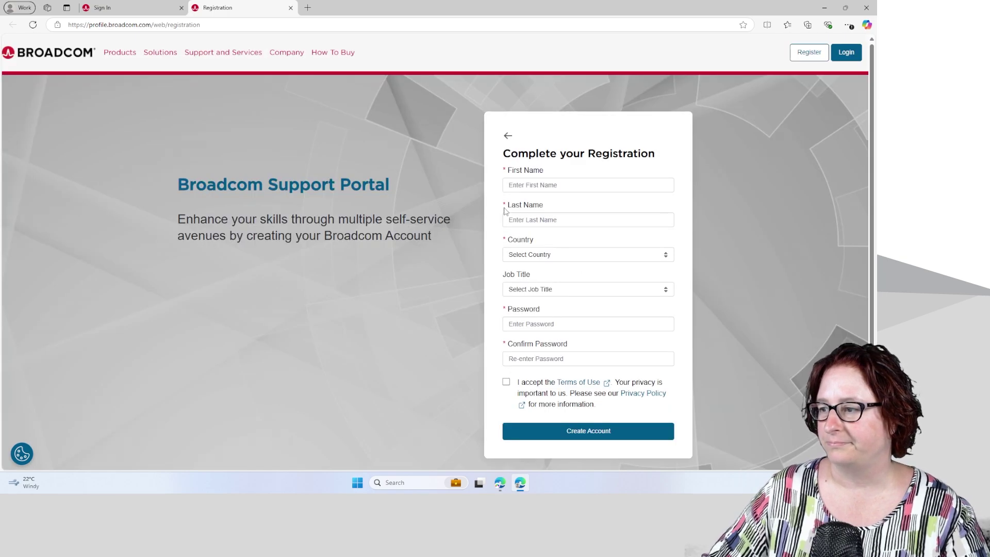
- Fill in first name, last name and country, accept the terms of use, and create the account
left_click(536, 185)
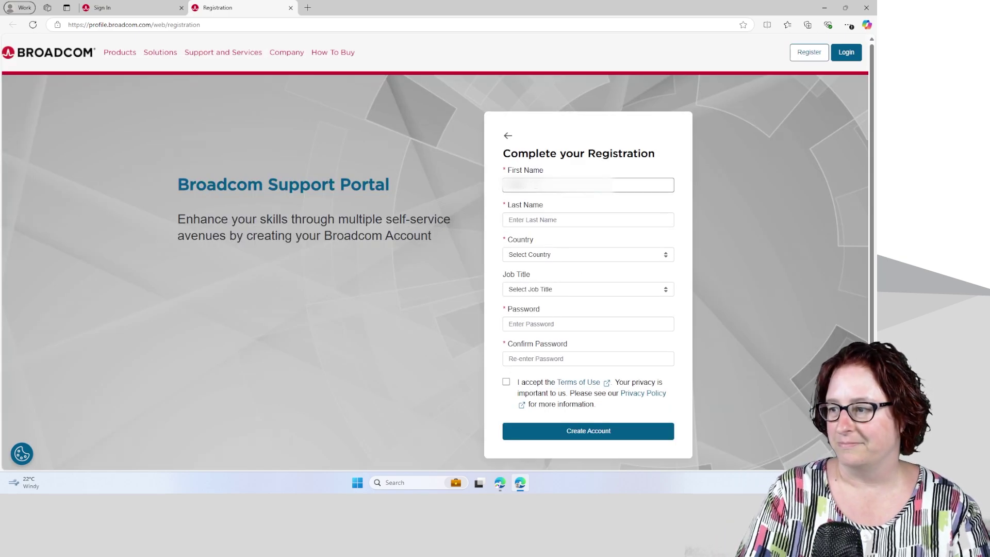
key("Tab")
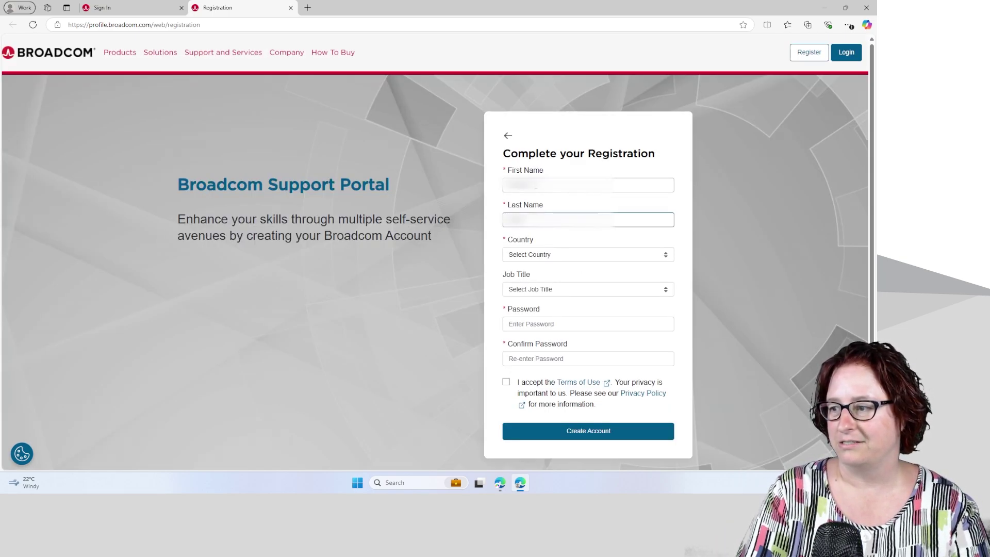
key("Tab")
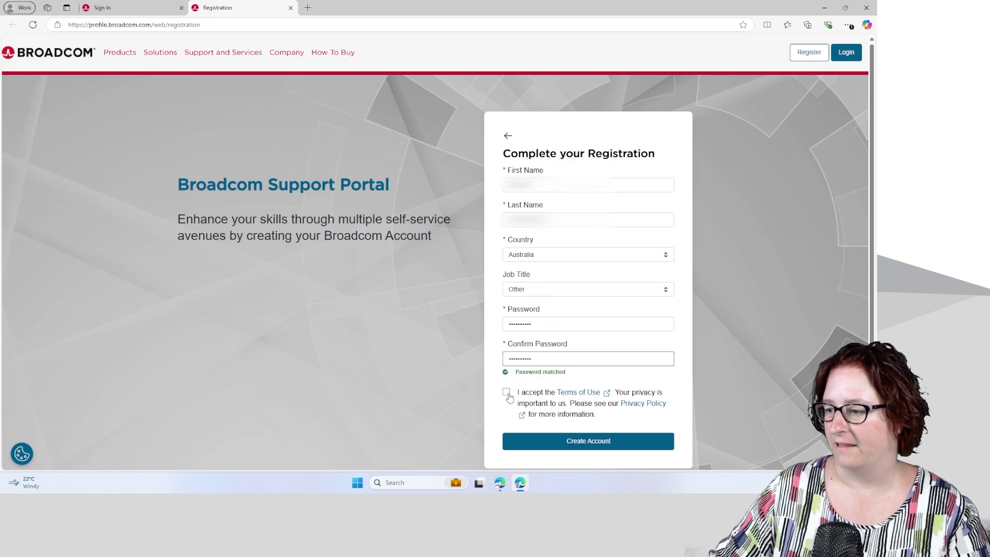
left_click(506, 393)
left_click(582, 442)
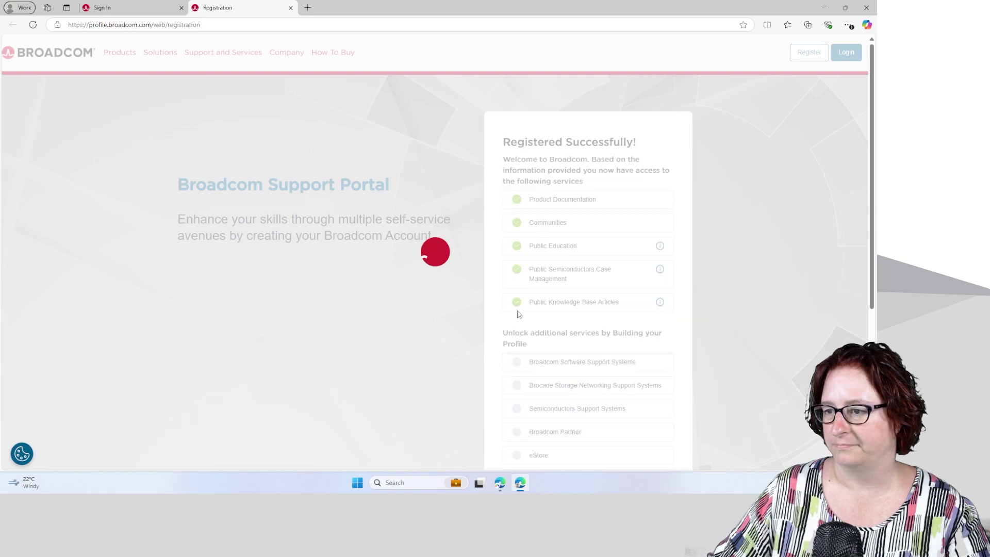
- Choose 'I'll do it later' for the profile, close the welcome popup, and go to Login
scroll(513, 302, "down", 3)
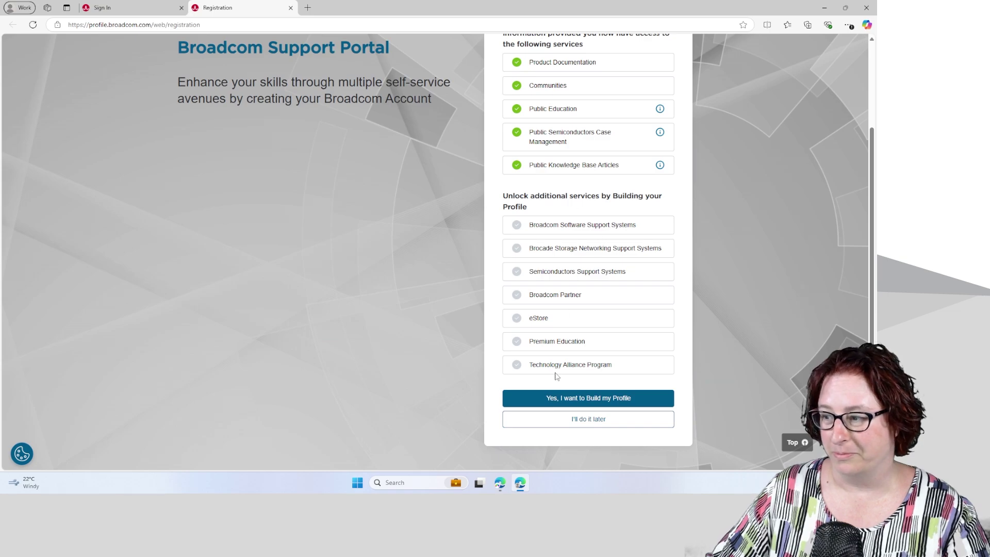
left_click(577, 424)
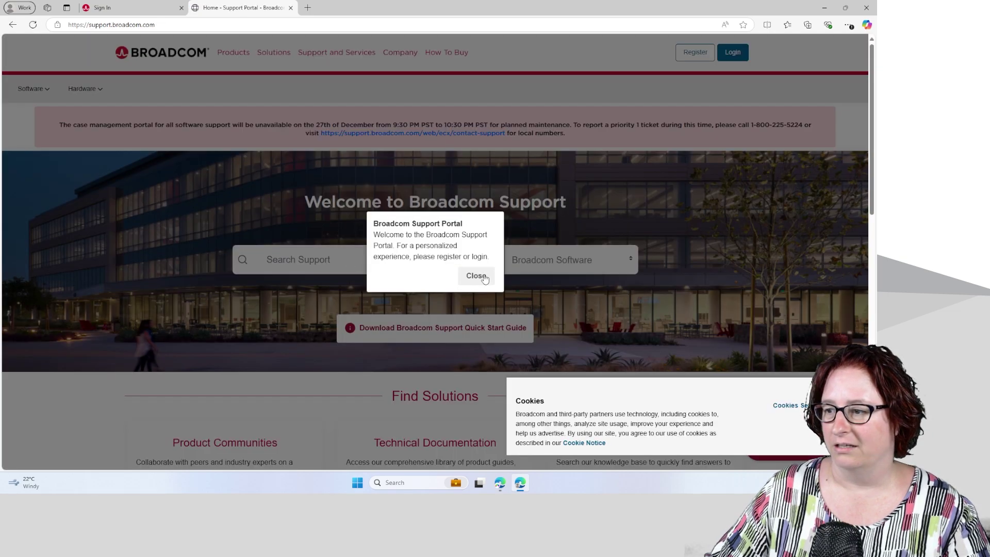
left_click(477, 276)
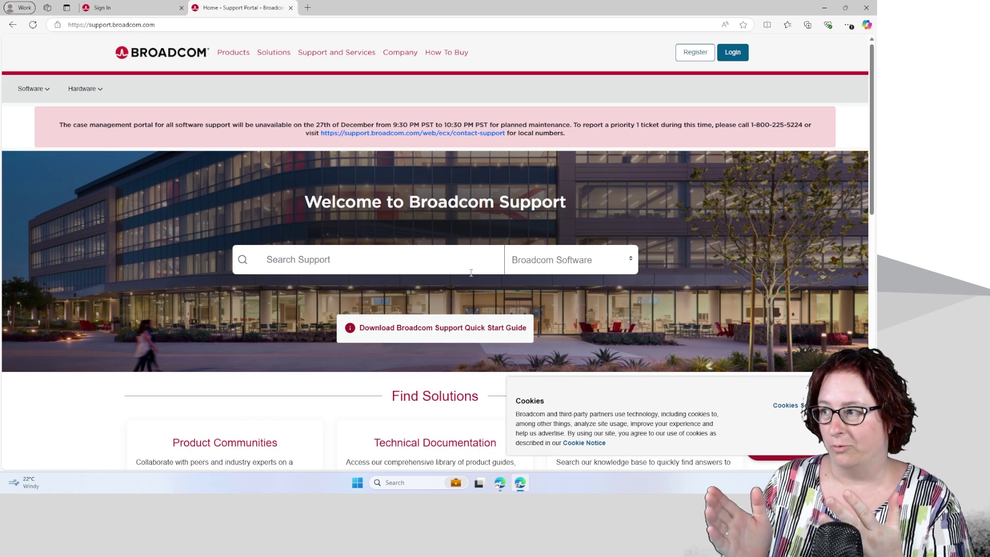
left_click(732, 53)
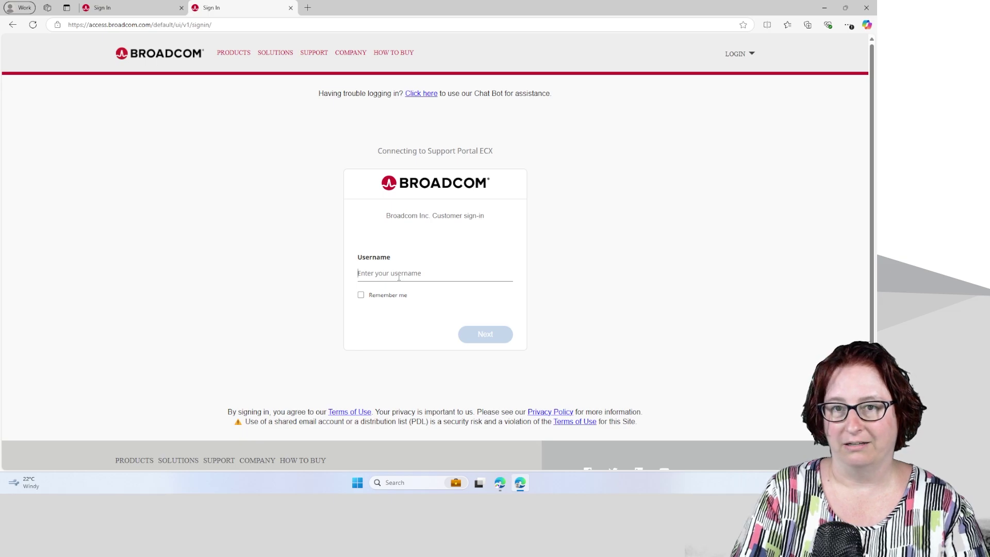
- Sign in with the account username and password, with Remember me ticked
key("ctrl+v")
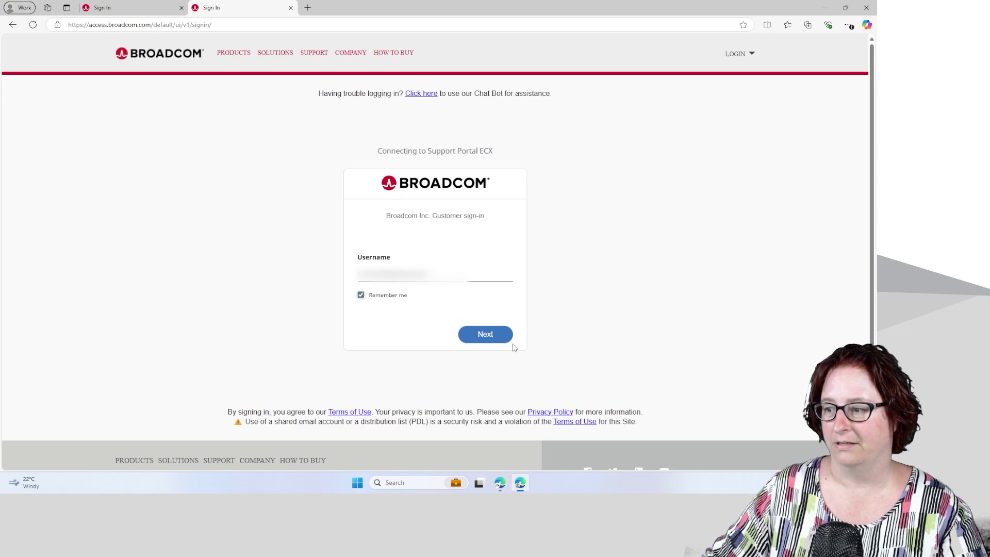
left_click(485, 335)
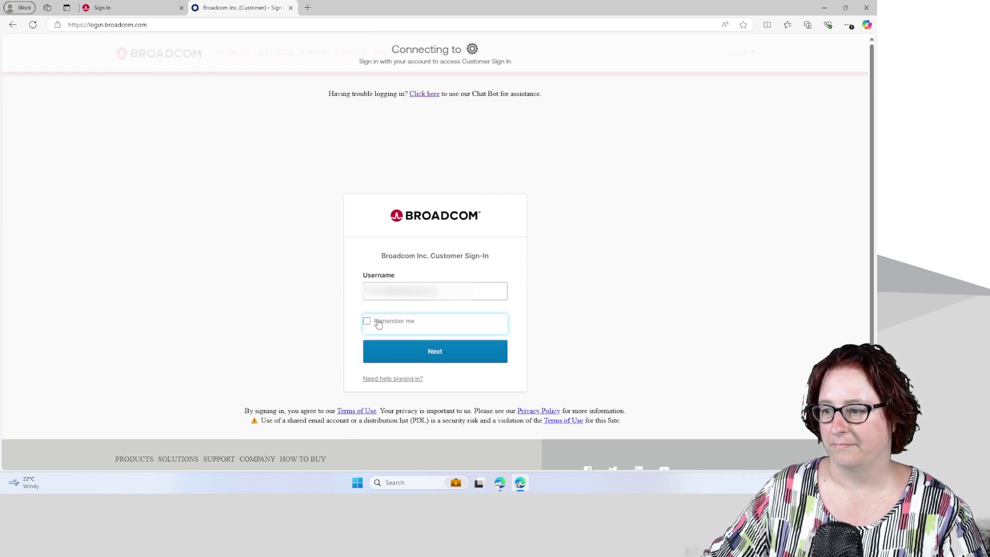
left_click(375, 320)
left_click(442, 363)
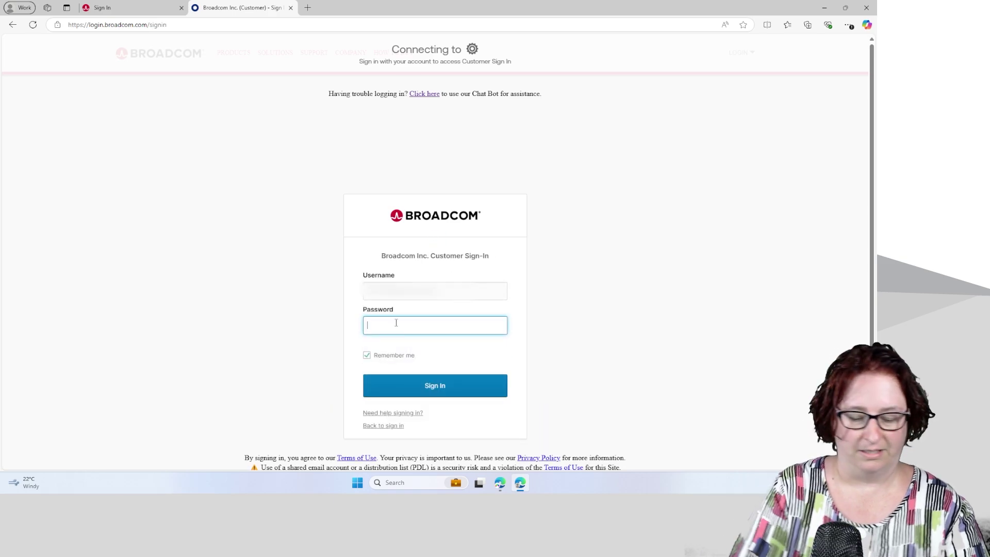
type("•")
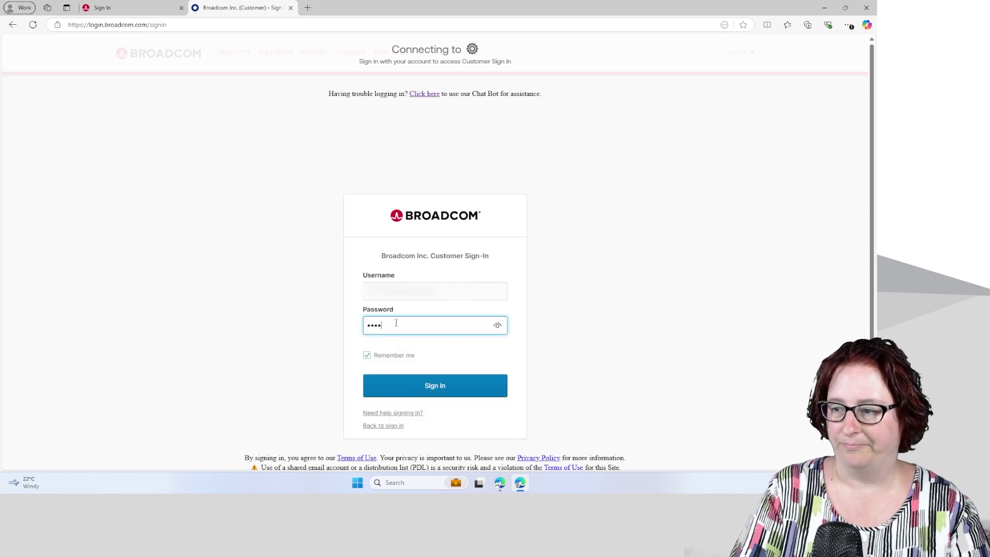
type("•••••••••")
key("Return")
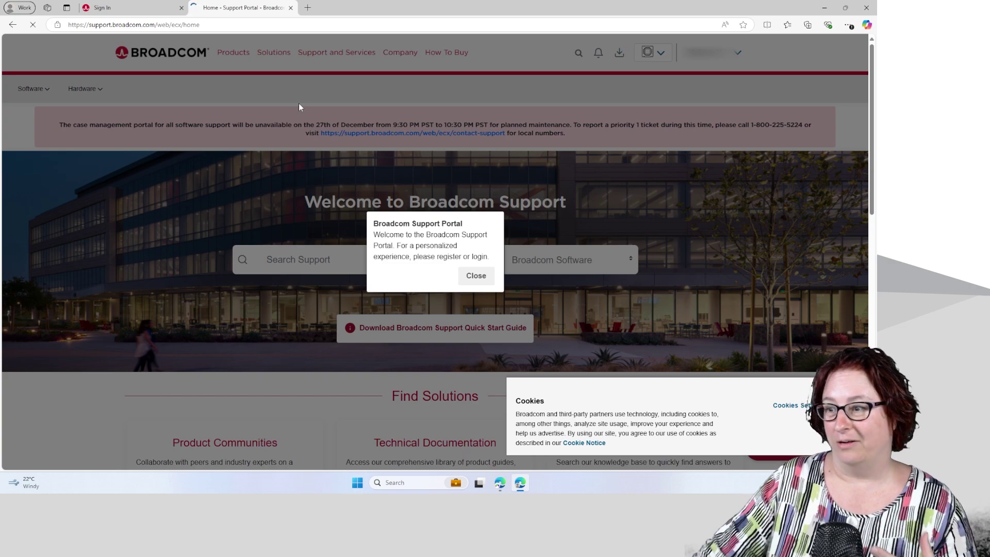
- Dismiss the welcome message and open My Downloads under Software > VMware Cloud Foundation
left_click(475, 278)
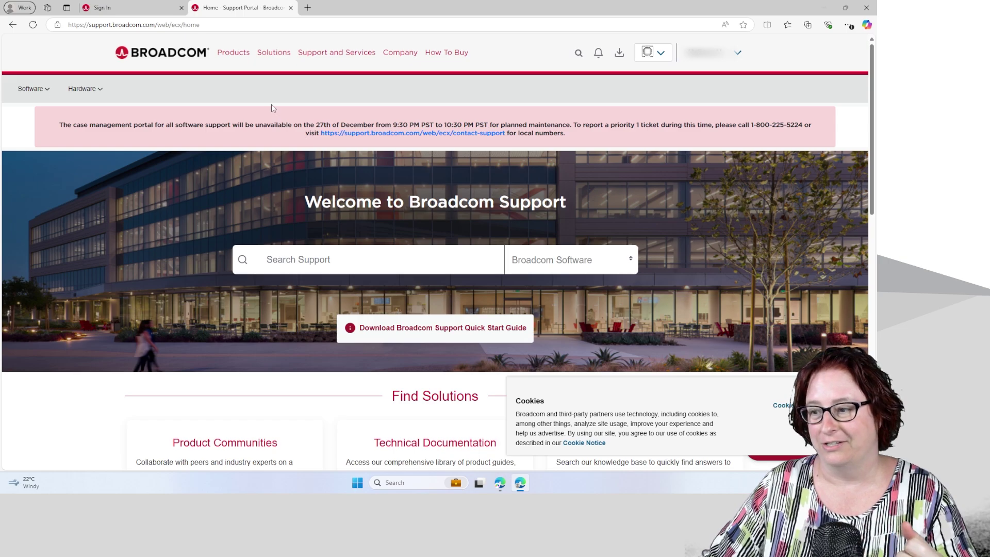
left_click(40, 90)
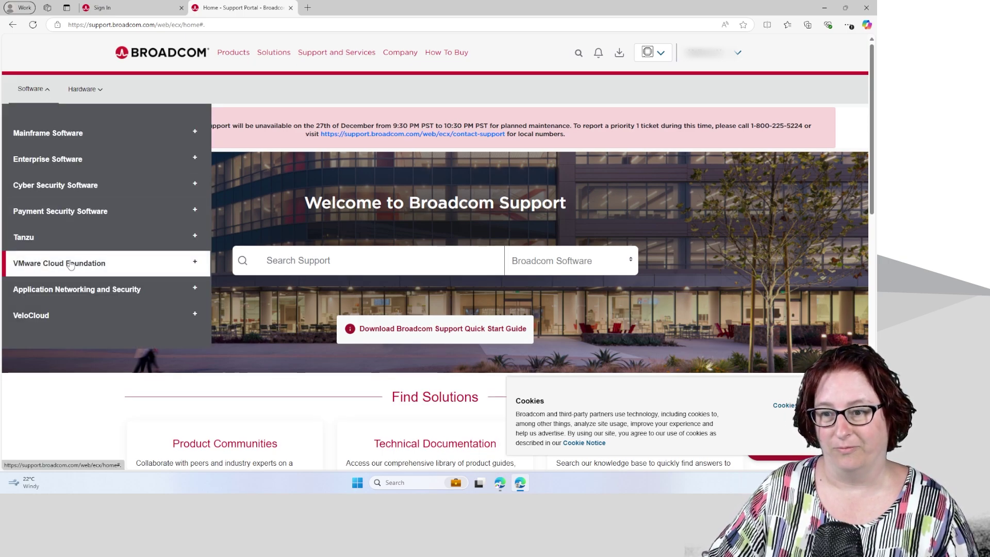
left_click(197, 264)
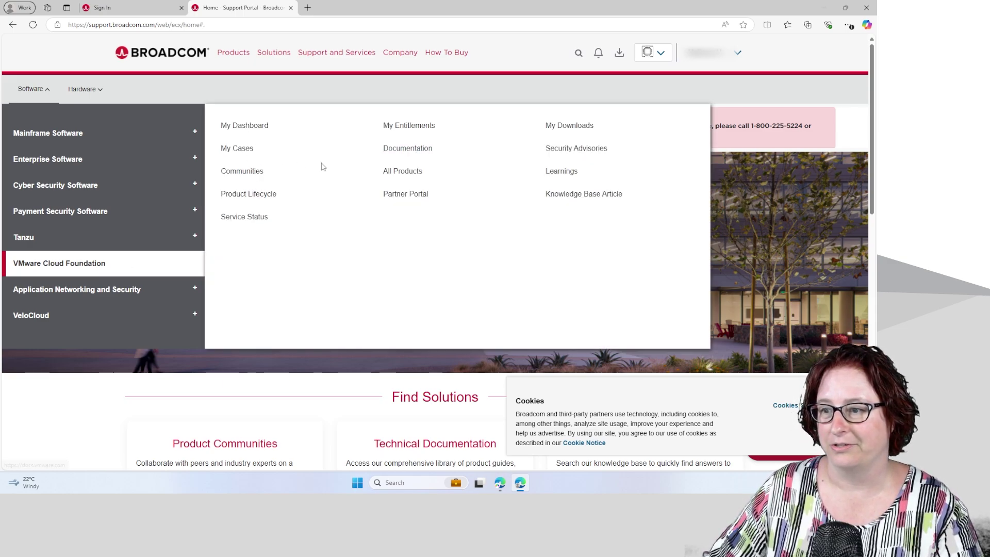
left_click(576, 126)
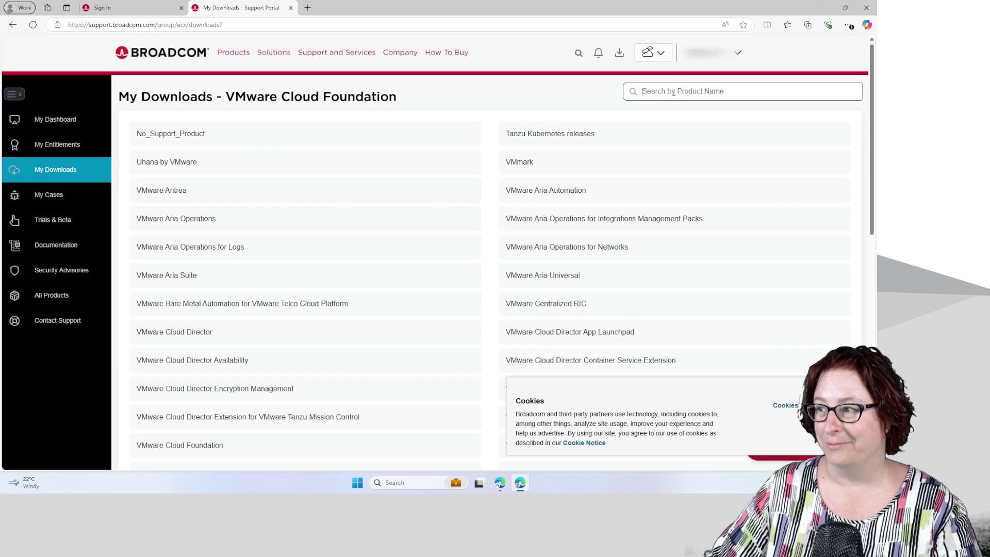
- Search the downloads by product name for 'VMware Workstation'
type("VMWare Workstation")
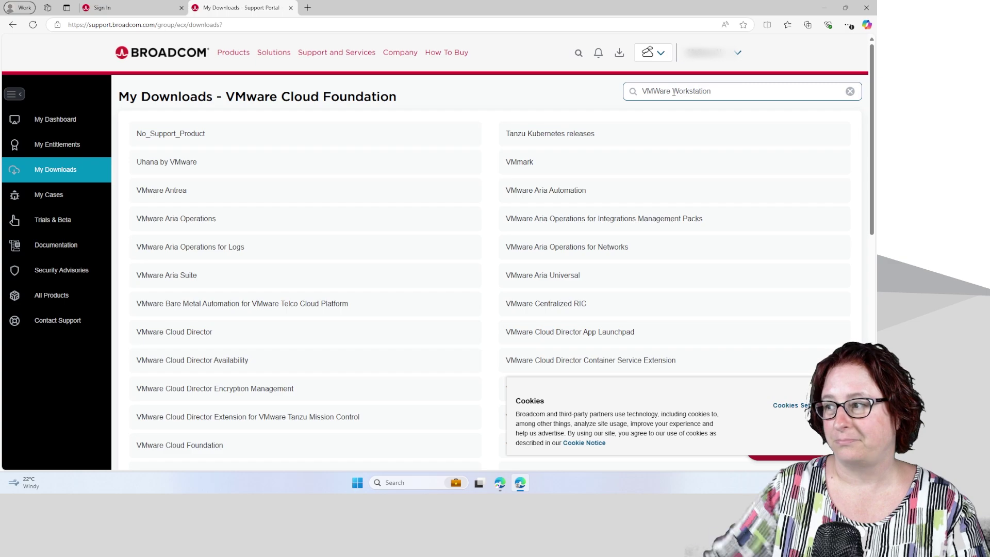
key("Return")
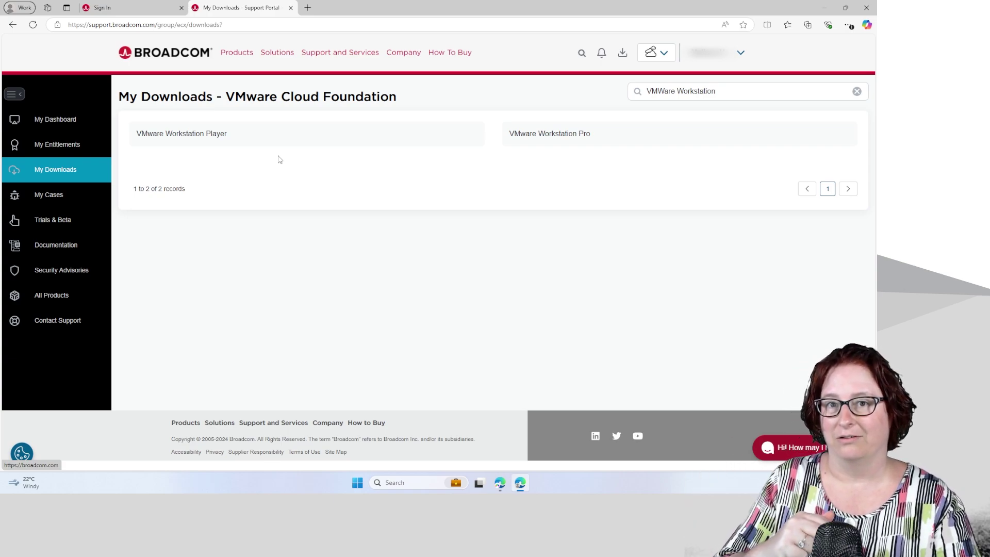
- Open VMware Workstation Pro, expand Workstation Pro 17.0 for Windows, and select release 17.6.2
left_click(569, 137)
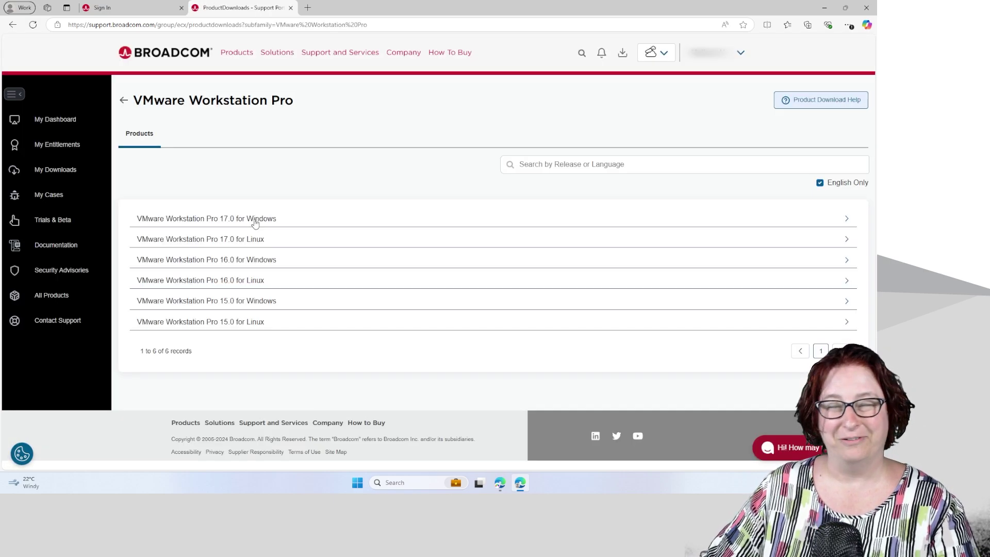
left_click(230, 219)
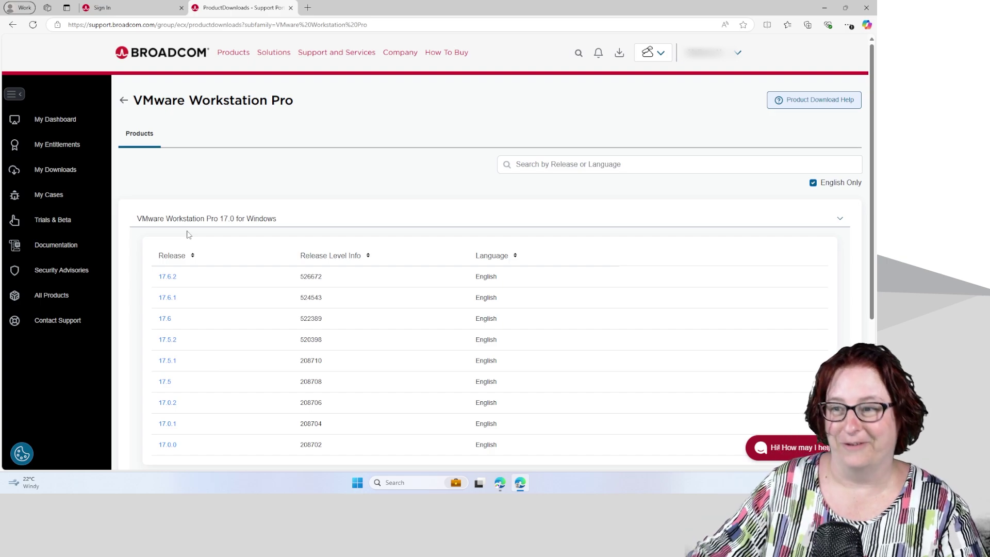
left_click(172, 277)
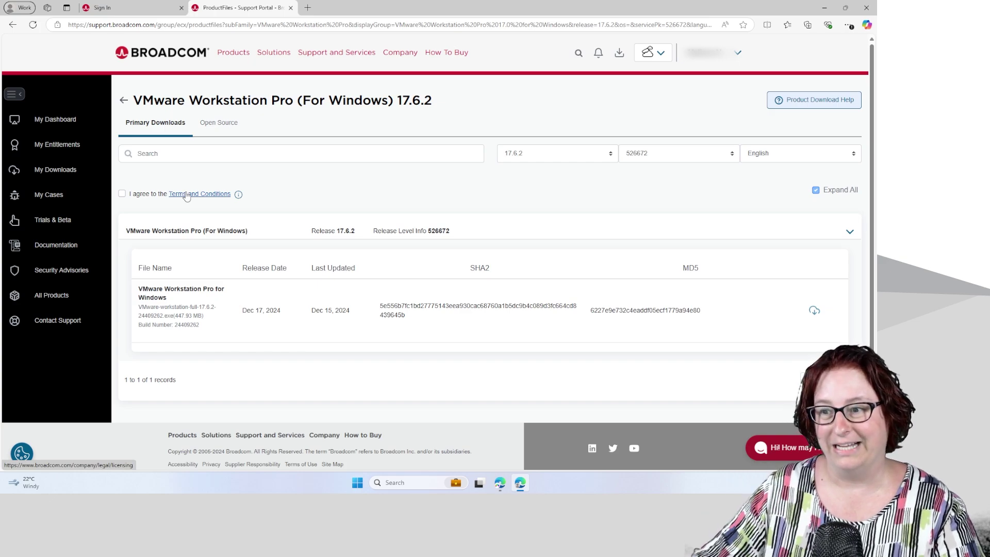
- Agree to the Terms and Conditions, start the installer download, and accept the additional verification
left_click(122, 194)
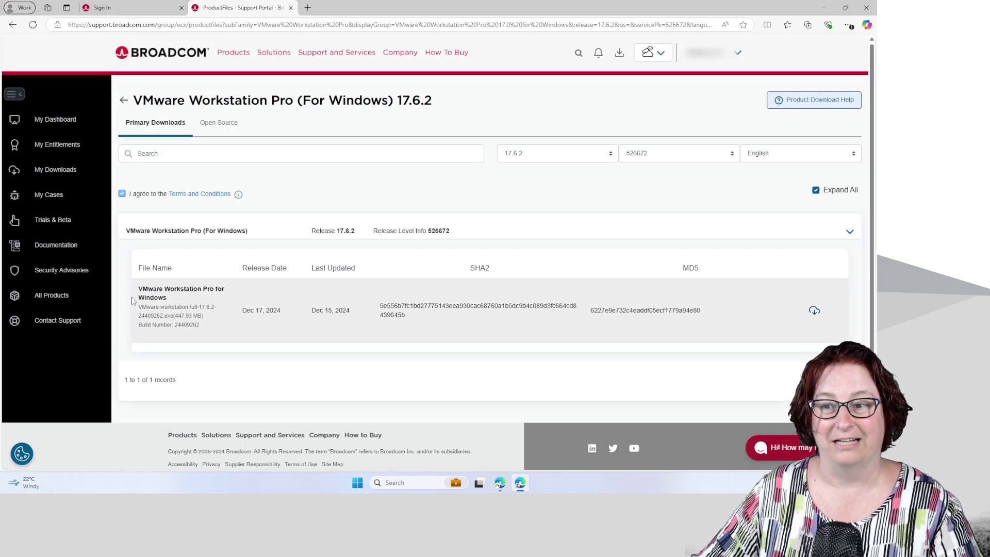
left_click(814, 311)
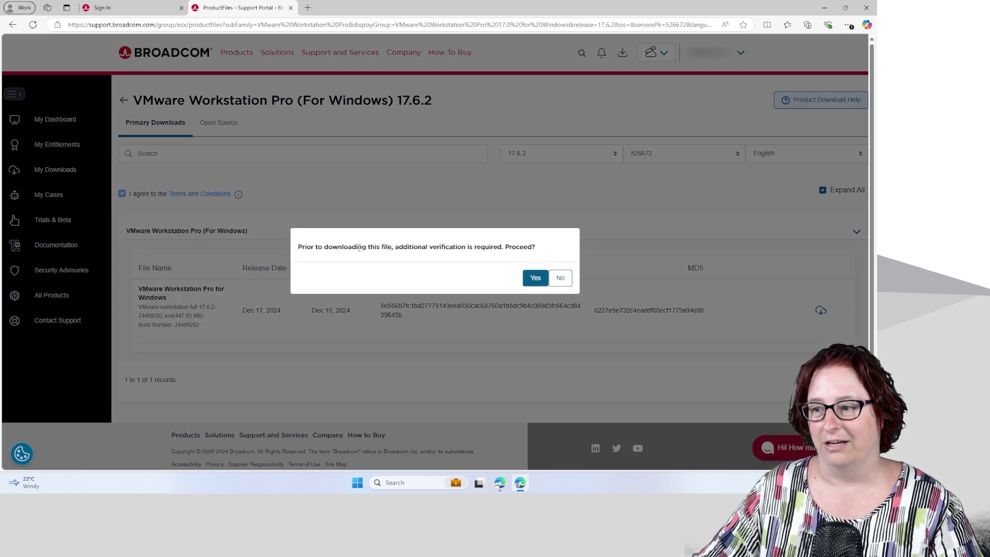
left_click_drag(318, 247, 536, 247)
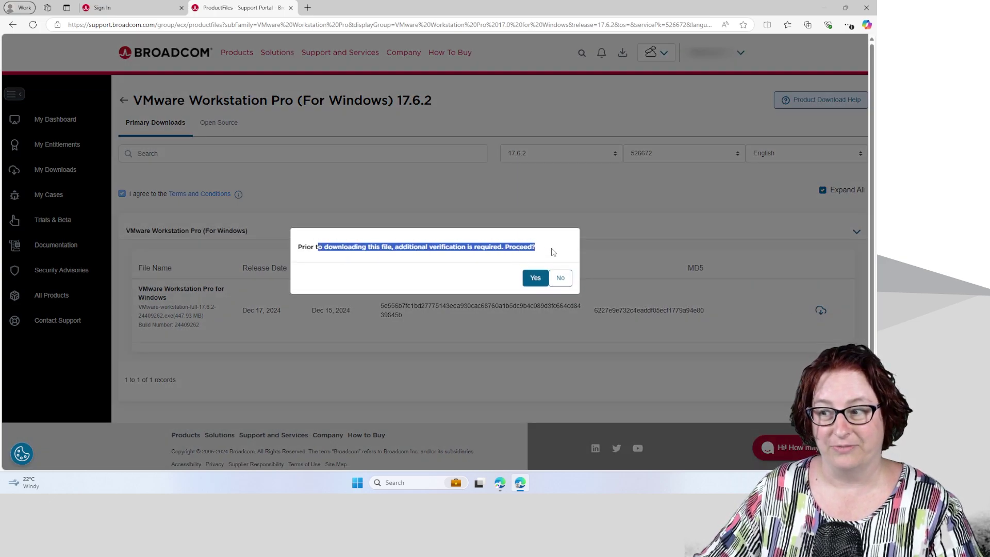
left_click(501, 245)
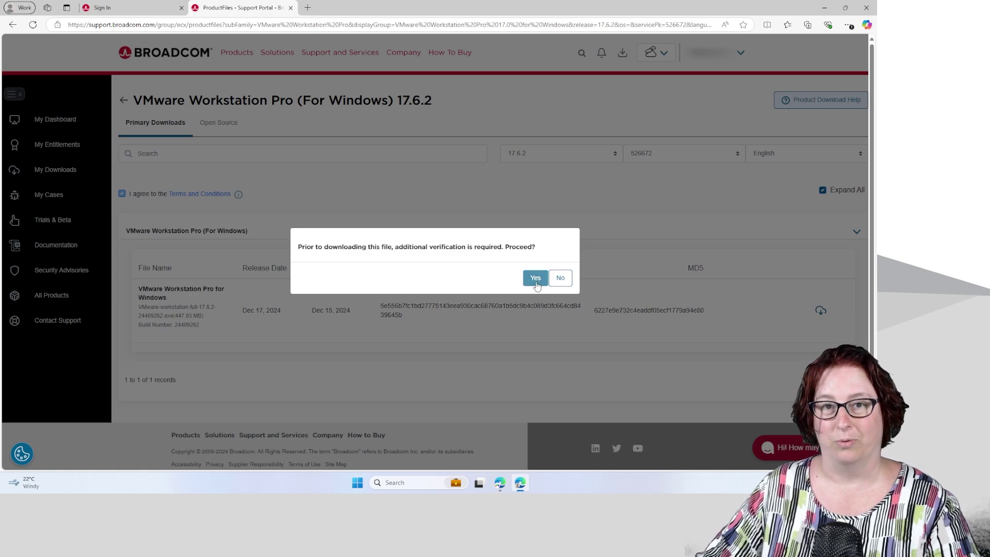
left_click(535, 281)
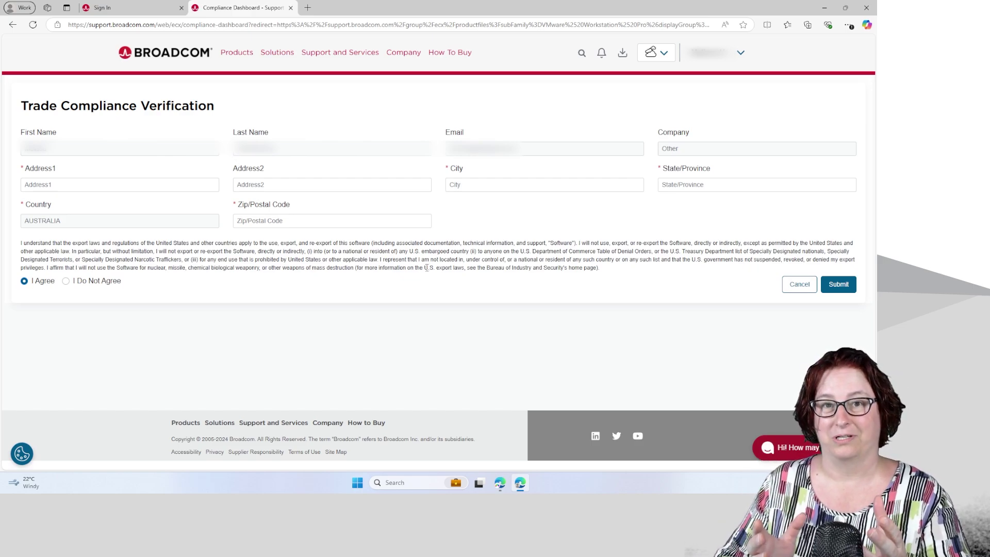
- Autofill the account holder's address from saved details, add the postal code, and submit
left_click(54, 185)
key("Down")
key("Return")
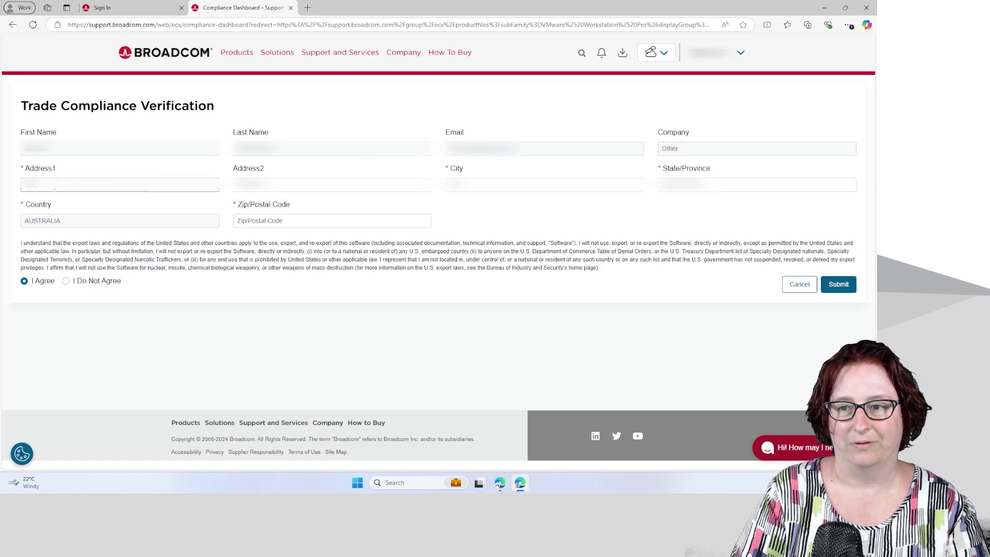
key("Tab")
key("Tab")
key("Tab")
key("Tab")
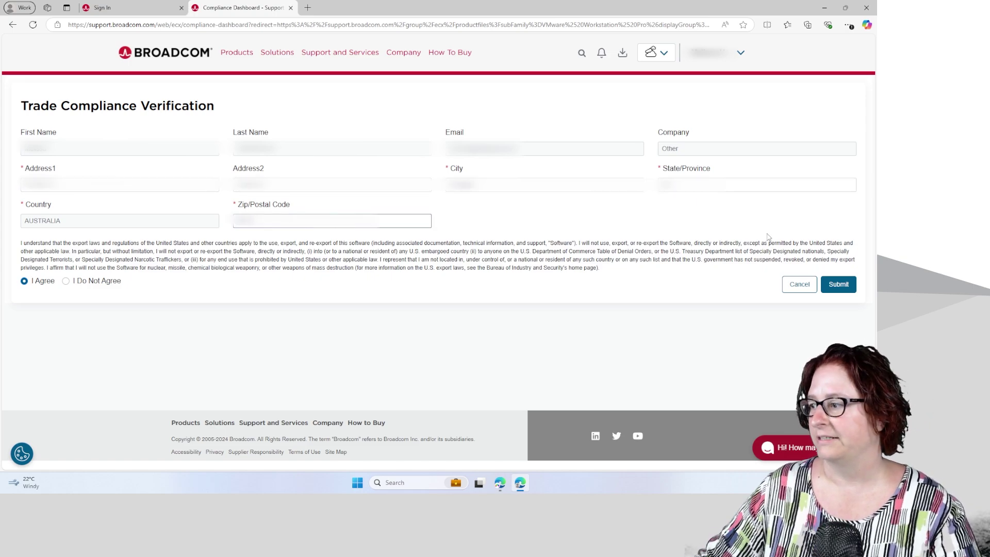
key("Return")
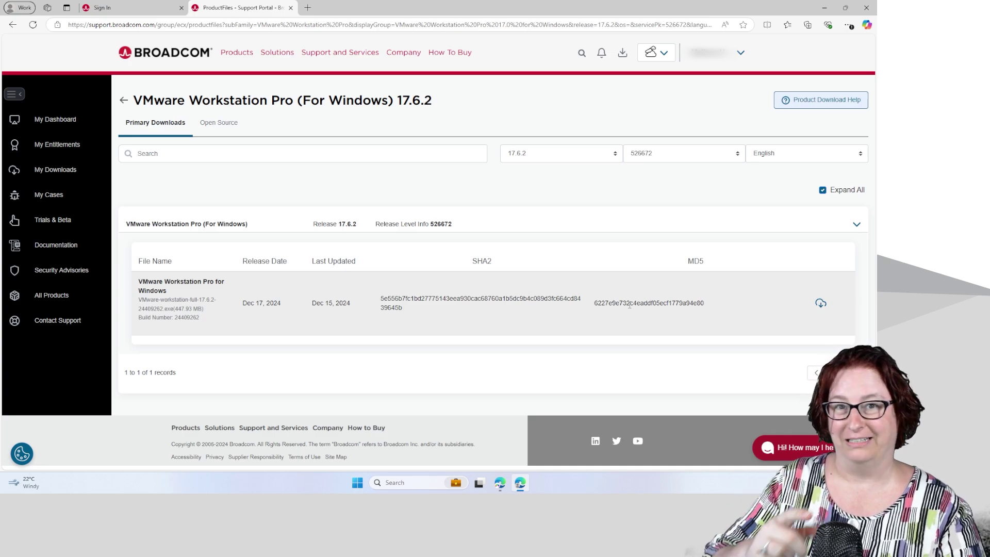
- Start the download of VMware-workstation-full-17.6.2-24409262.exe from the Workstation Pro for Windows row
left_click(821, 303)
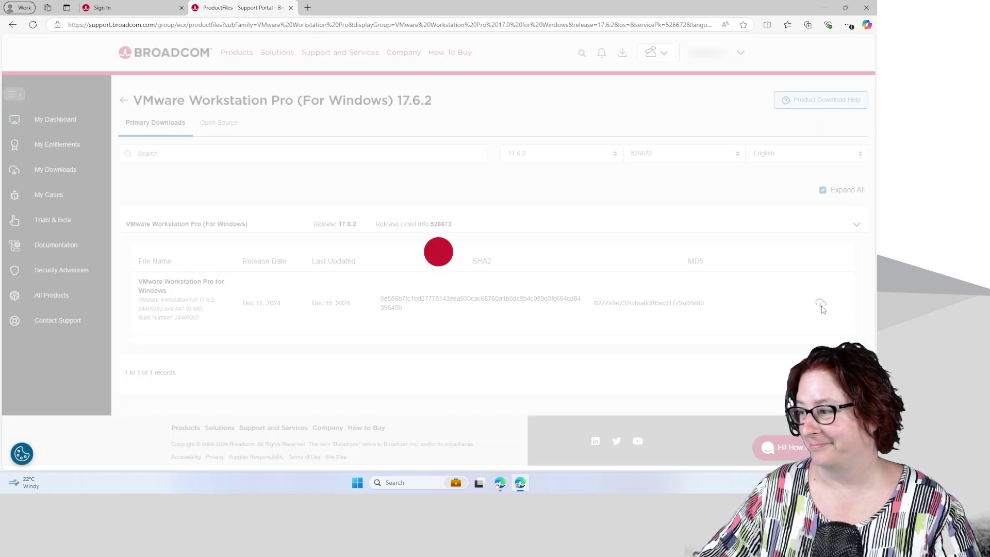